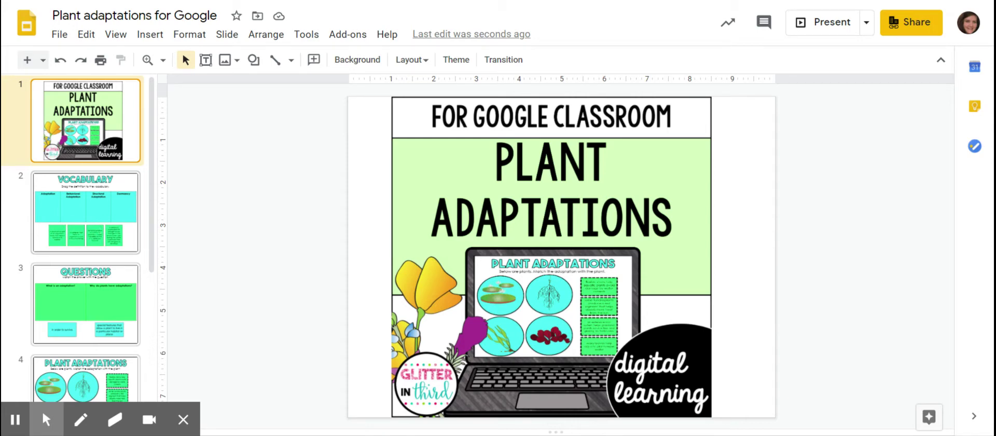
# On the Vocabulary slide, move the 'Something about an animal or plant…' definition under Adaptation.
pyautogui.click(96, 224)
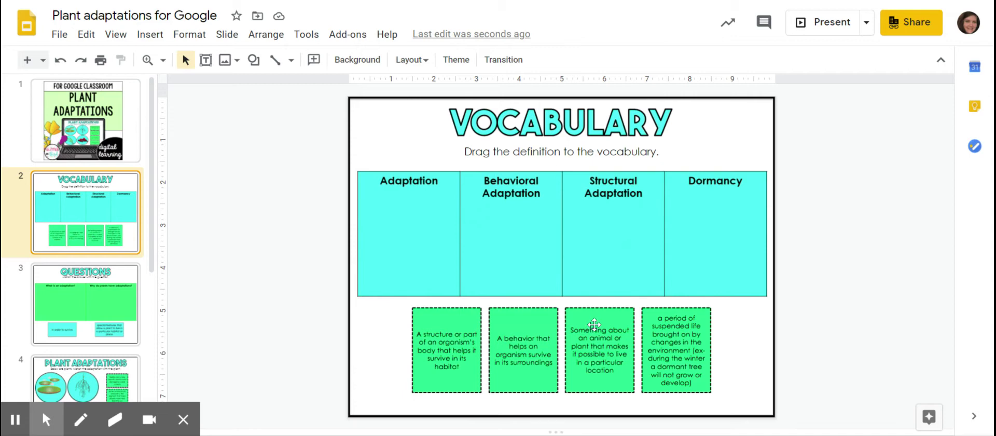
pyautogui.moveTo(594, 325); pyautogui.dragTo(403, 217)
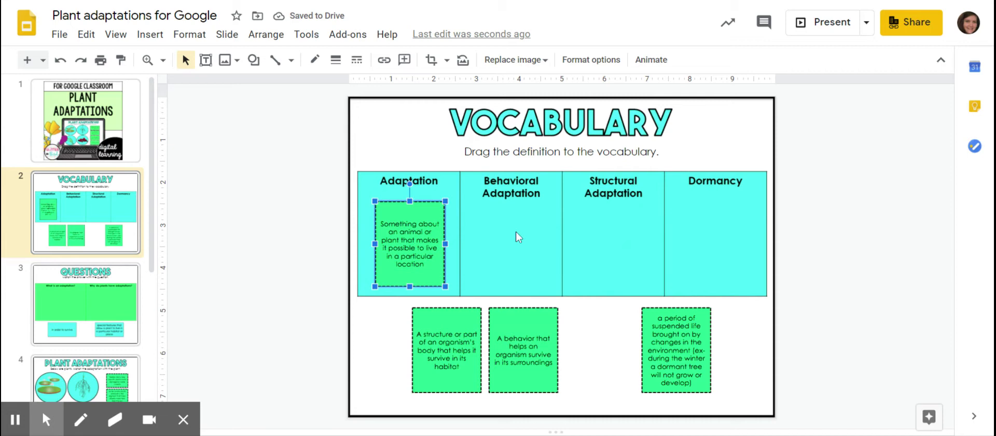
pyautogui.click(539, 239)
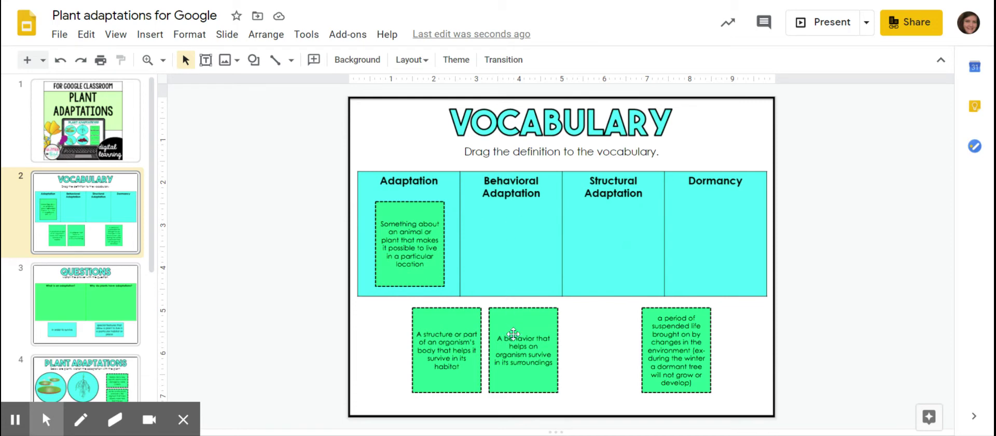
# Place the behavior, structure and dormancy definitions under Behavioral Adaptation, Structural Adaptation and Dormancy.
pyautogui.moveTo(514, 334); pyautogui.dragTo(500, 233)
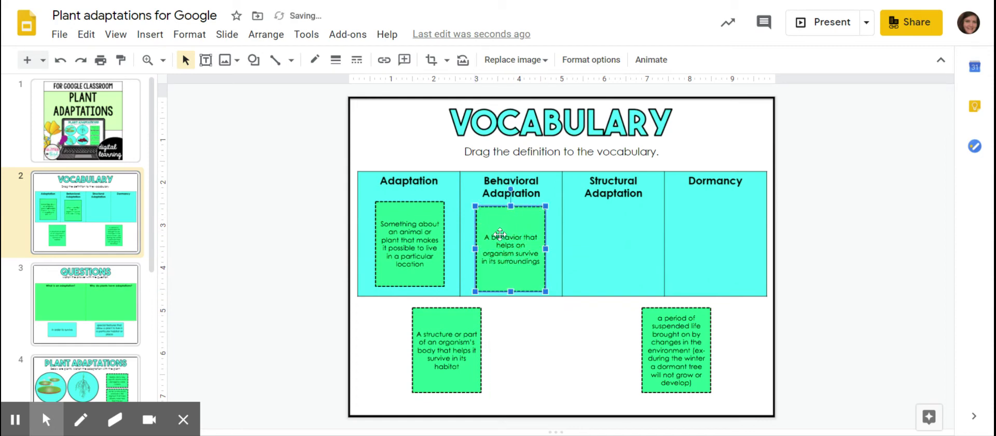
pyautogui.click(315, 247)
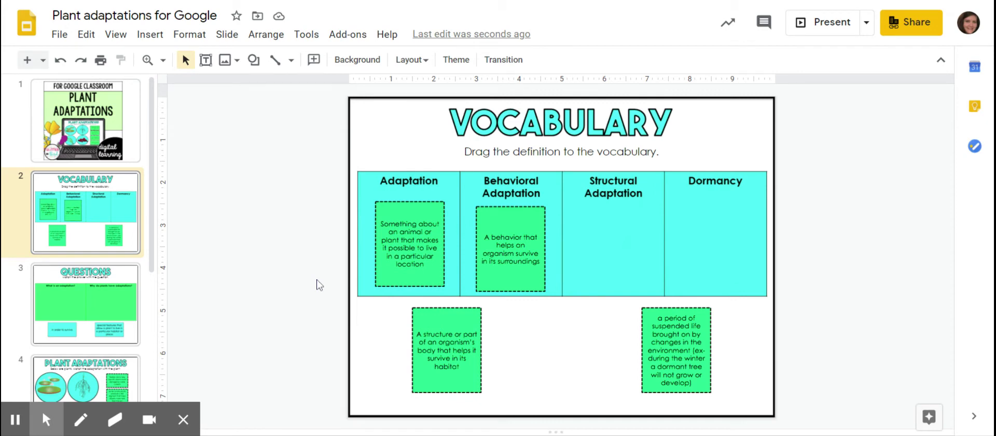
pyautogui.moveTo(465, 325); pyautogui.dragTo(589, 323)
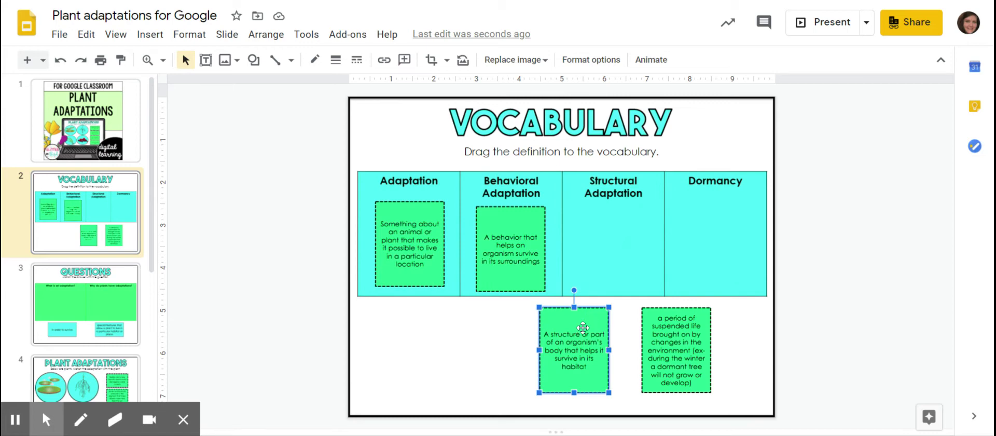
pyautogui.moveTo(579, 328); pyautogui.dragTo(625, 228)
pyautogui.click(611, 339)
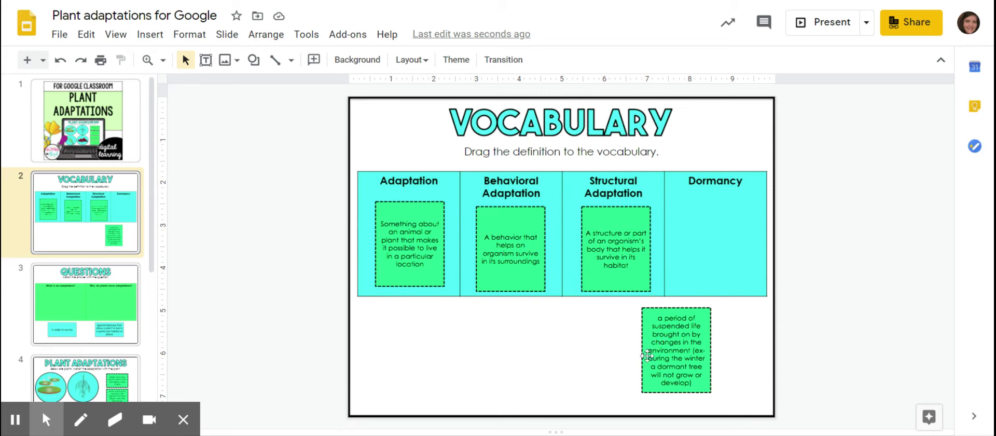
pyautogui.moveTo(654, 359); pyautogui.dragTo(704, 253)
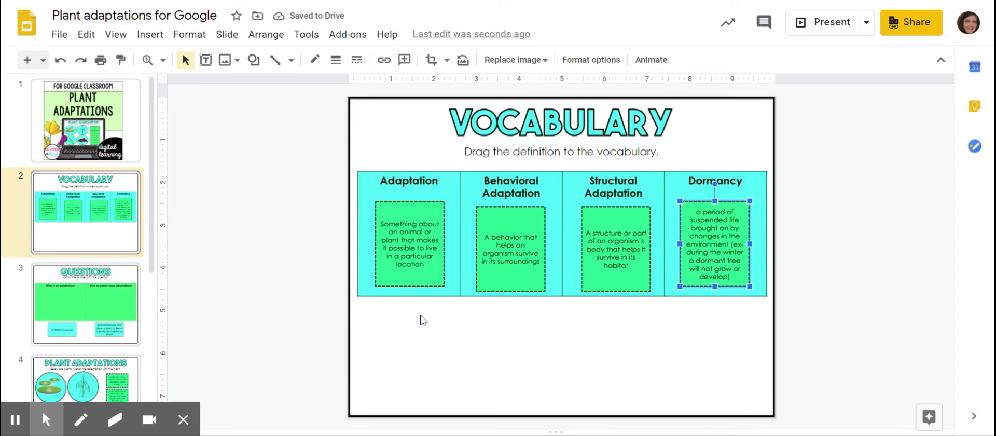
pyautogui.click(327, 308)
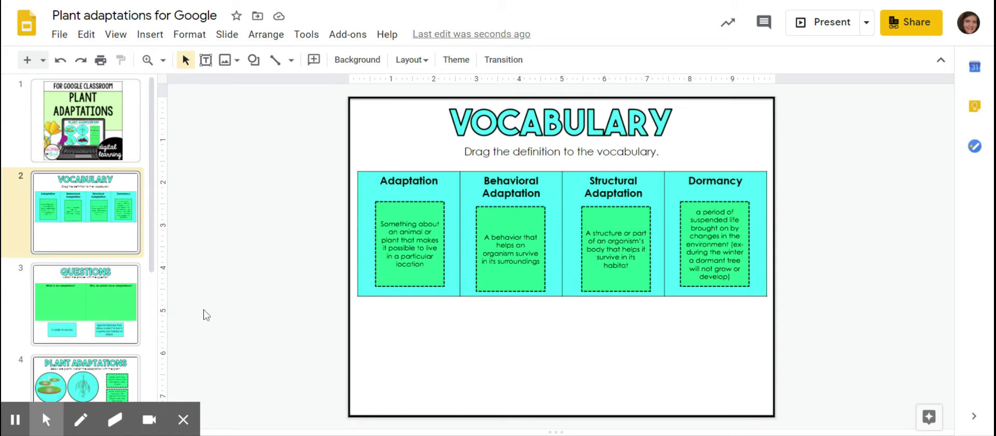
# On slide 3, put 'special features…' under the what question and 'in order to survive' under the why question.
pyautogui.click(101, 293)
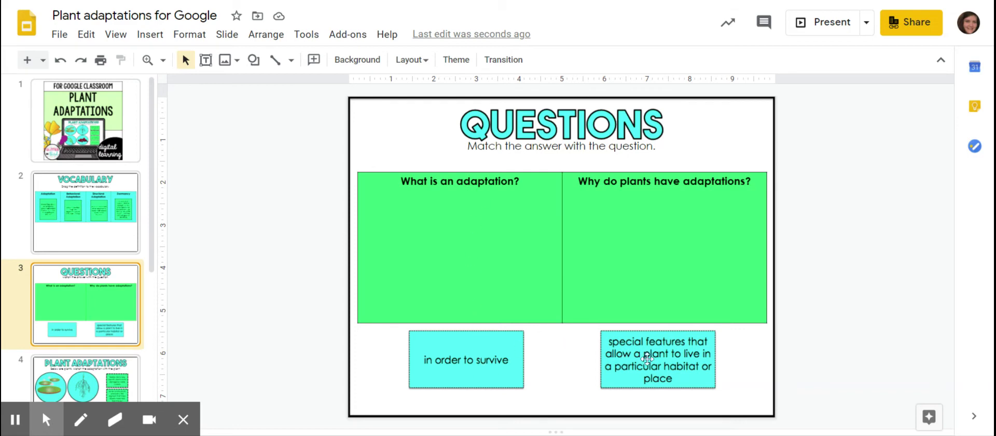
pyautogui.moveTo(647, 358); pyautogui.dragTo(459, 254)
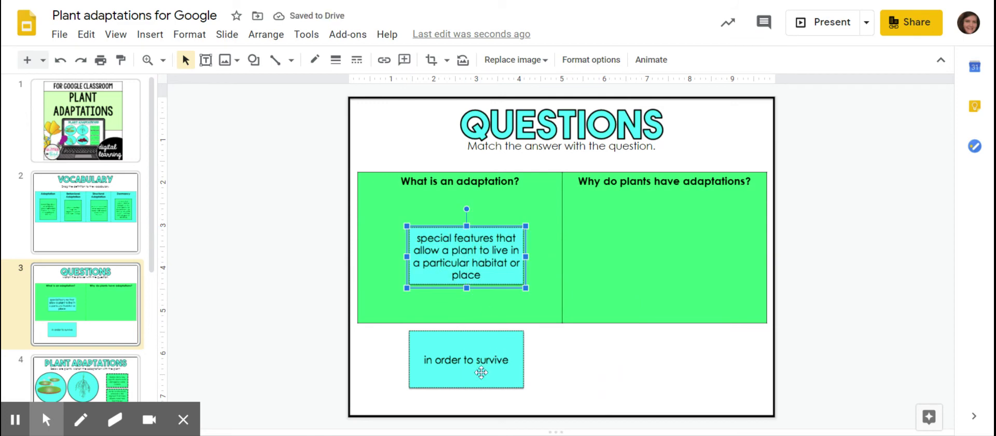
pyautogui.moveTo(482, 372); pyautogui.dragTo(658, 268)
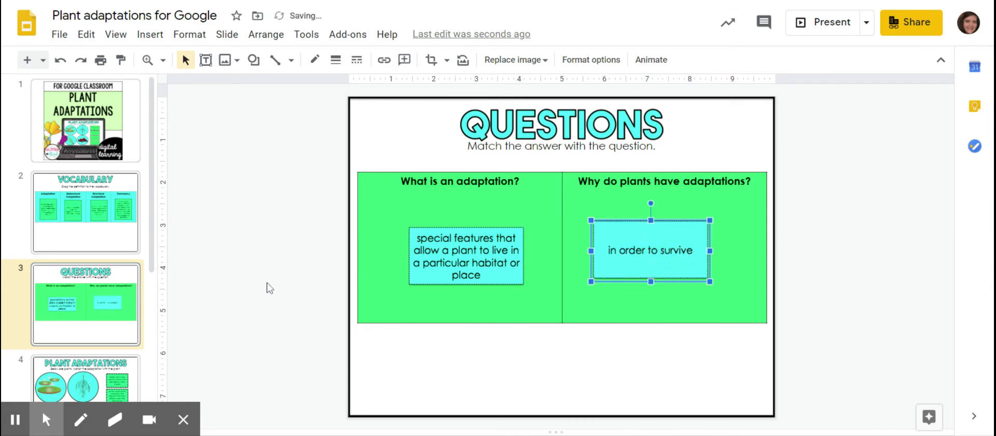
pyautogui.click(267, 286)
pyautogui.scroll(-2, 94, 284)
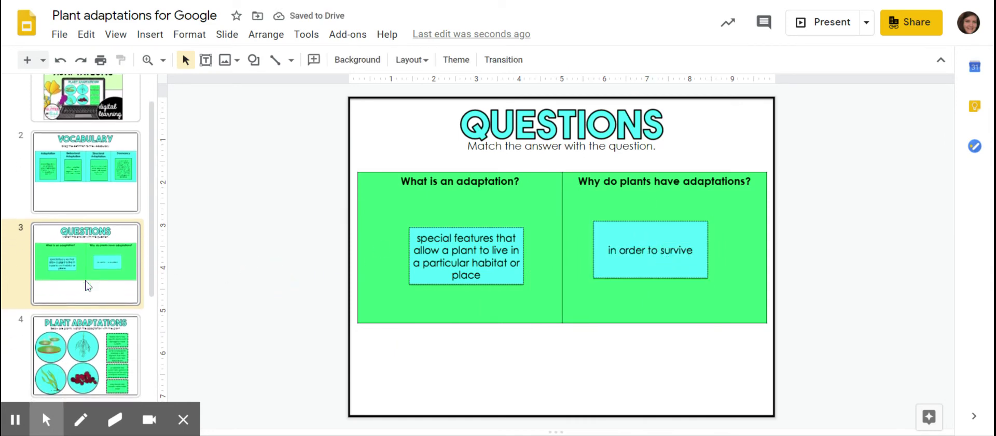
pyautogui.scroll(-2, 87, 286)
# On slide 4, place the flexible-stems label beside the seagrass and the red-pigment label on the red plant.
pyautogui.click(112, 252)
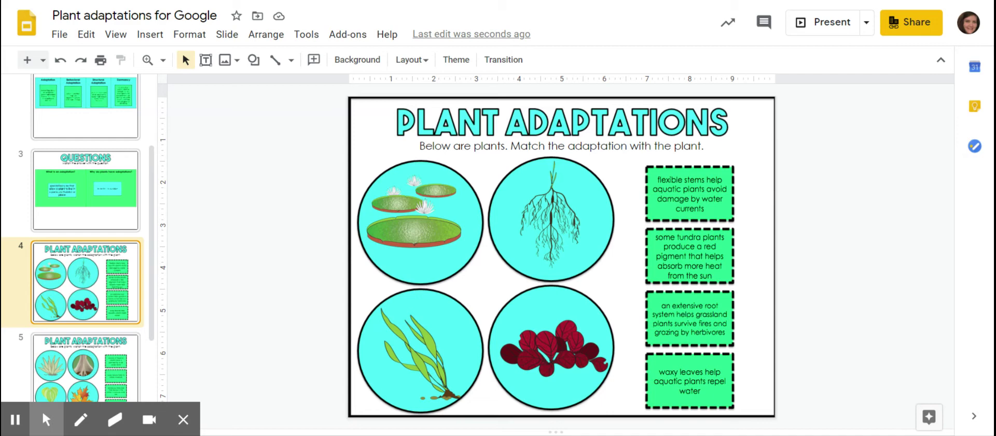
pyautogui.moveTo(653, 199); pyautogui.dragTo(297, 360)
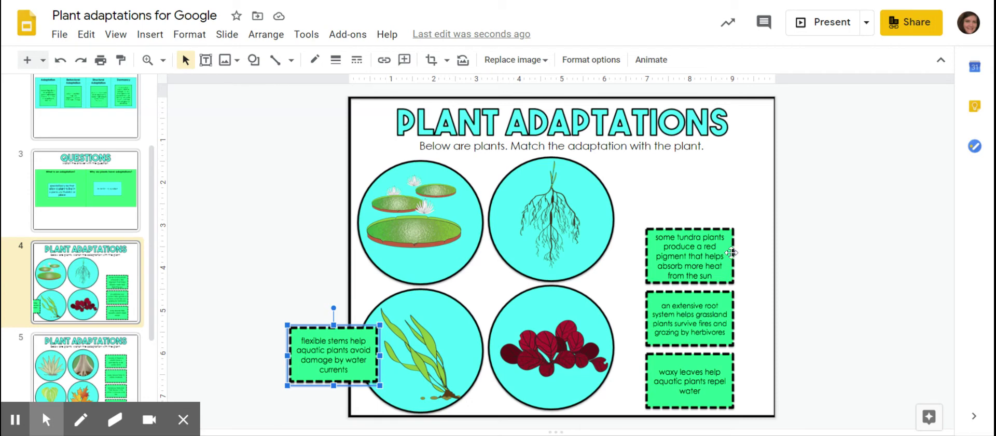
pyautogui.moveTo(731, 253); pyautogui.dragTo(575, 398)
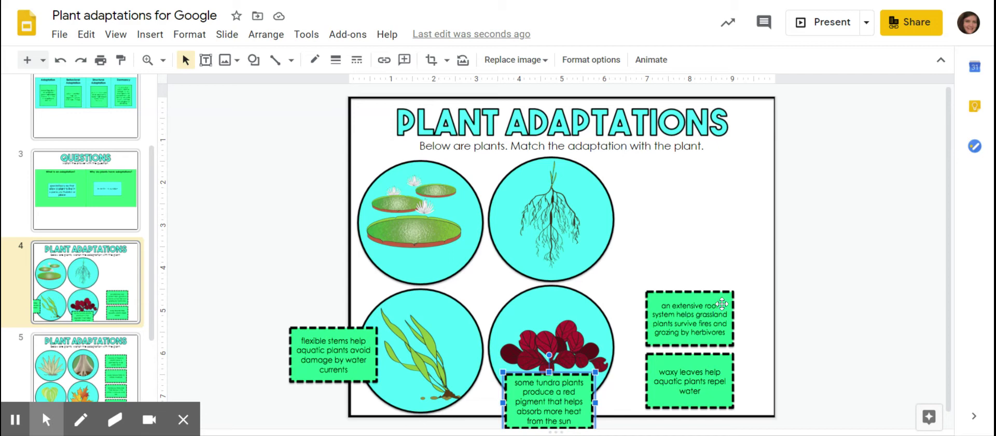
# Place the root-system label on the grassland roots and the waxy-leaves label beside the water lilies.
pyautogui.moveTo(722, 304); pyautogui.dragTo(660, 197)
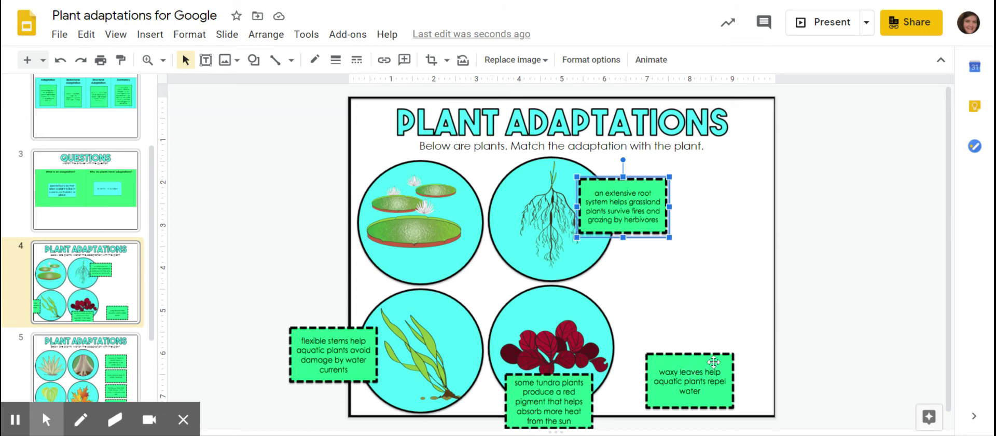
pyautogui.moveTo(697, 355); pyautogui.dragTo(364, 170)
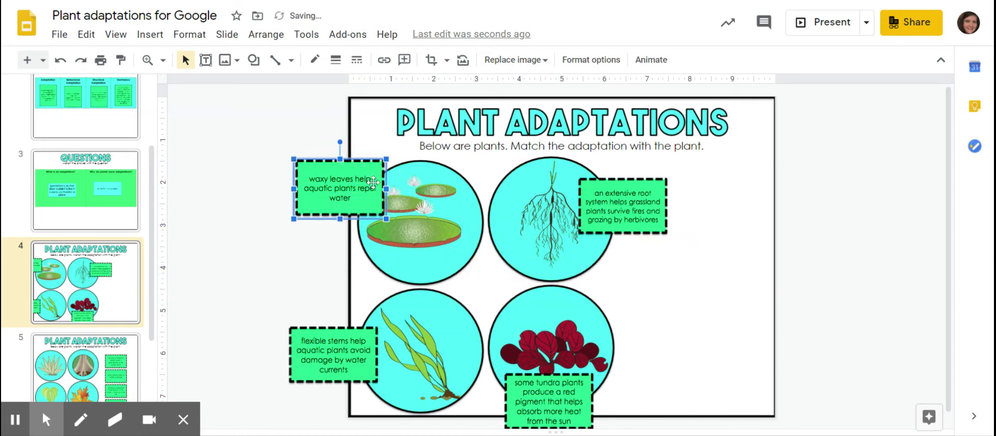
pyautogui.moveTo(373, 199); pyautogui.dragTo(365, 198)
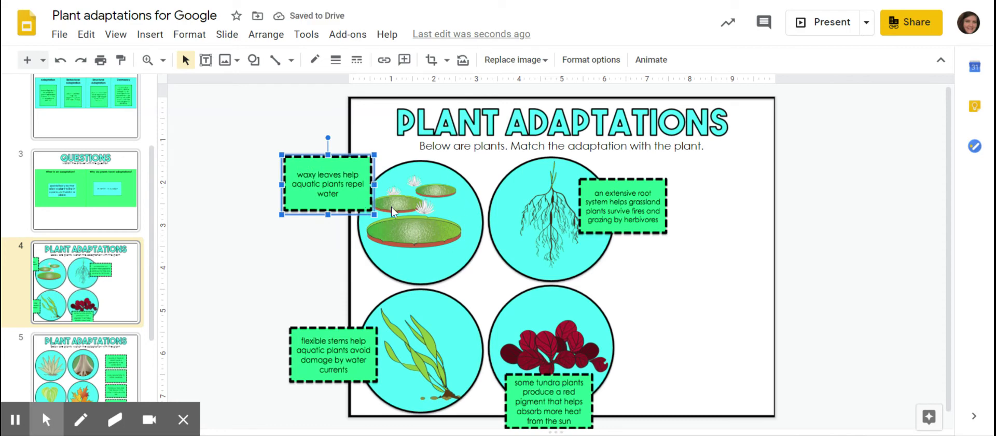
pyautogui.click(254, 241)
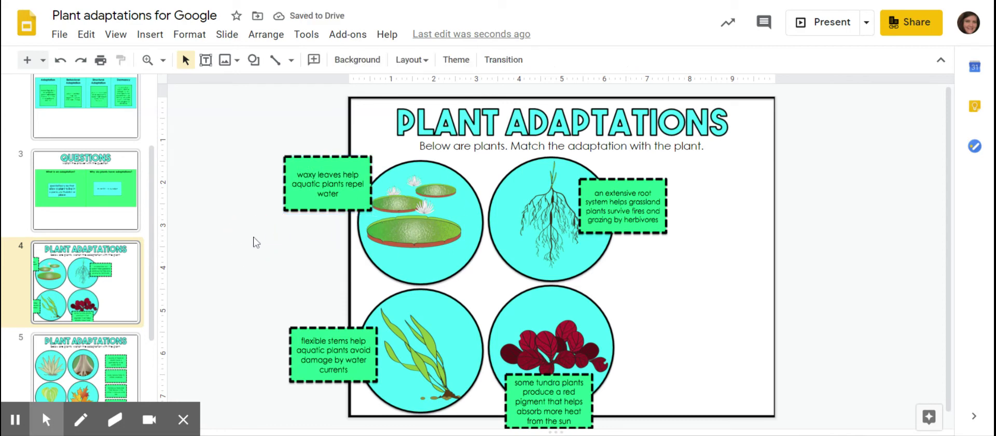
# On slide 5, match drip-tip to the heart leaf, waxy to aloe, deciduous to autumn leaves, buttress to roots.
pyautogui.click(87, 365)
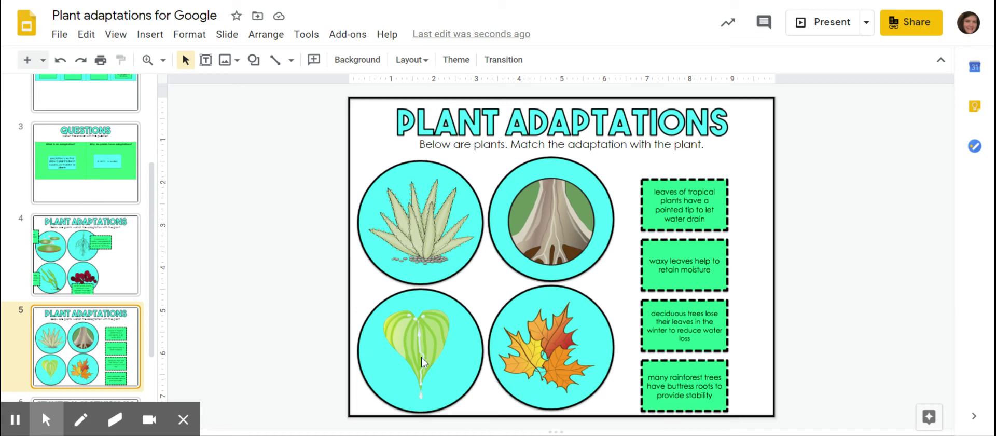
pyautogui.click(671, 210)
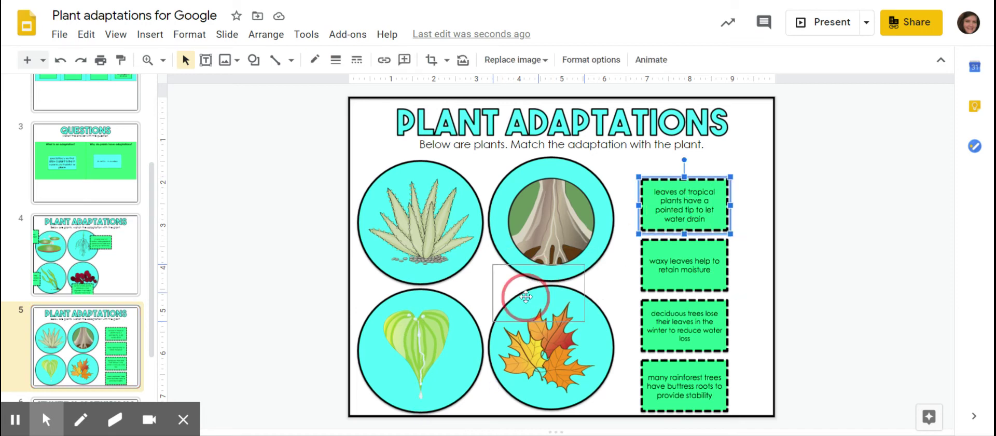
pyautogui.moveTo(374, 382); pyautogui.dragTo(334, 376)
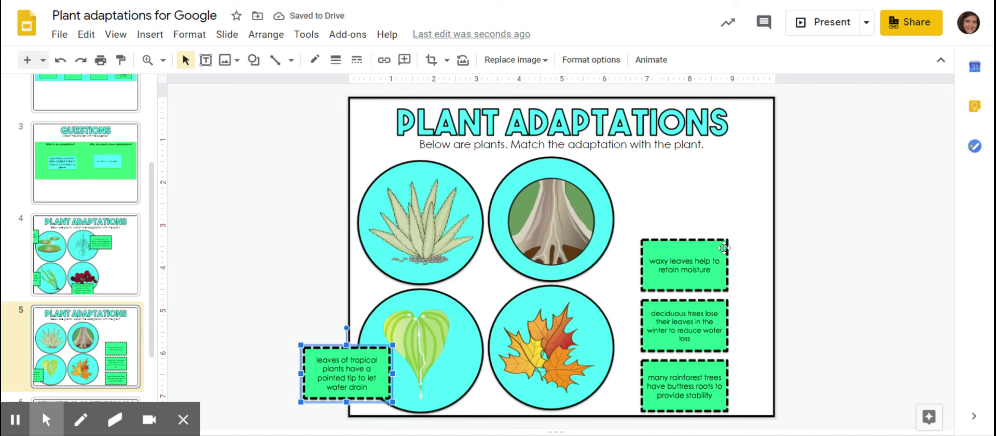
pyautogui.moveTo(724, 248); pyautogui.dragTo(370, 181)
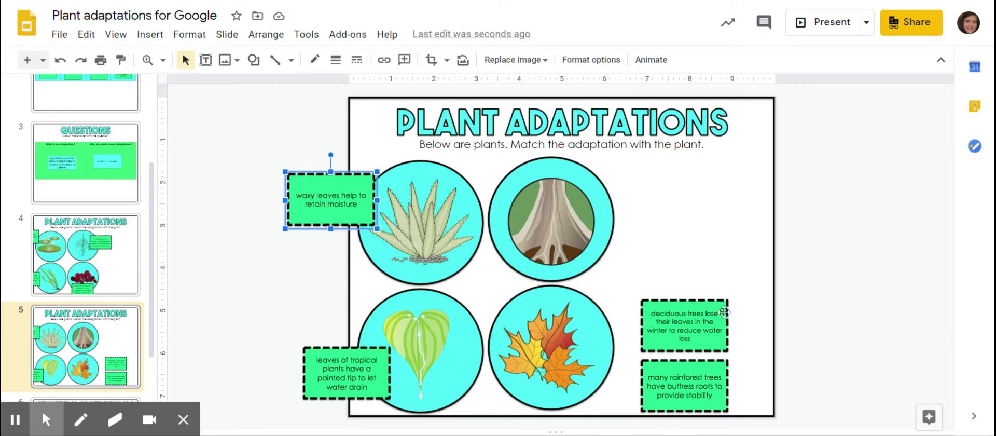
pyautogui.moveTo(713, 306); pyautogui.dragTo(574, 309)
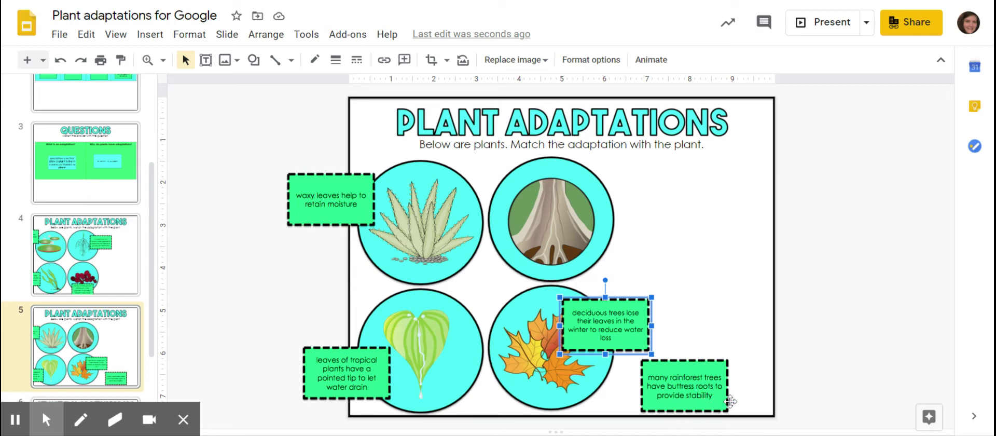
pyautogui.moveTo(710, 401); pyautogui.dragTo(650, 229)
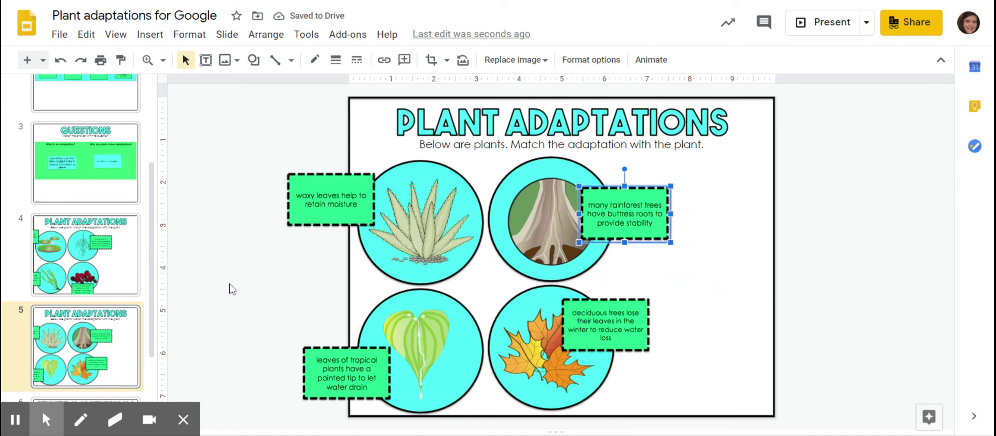
pyautogui.scroll(-2, 104, 296)
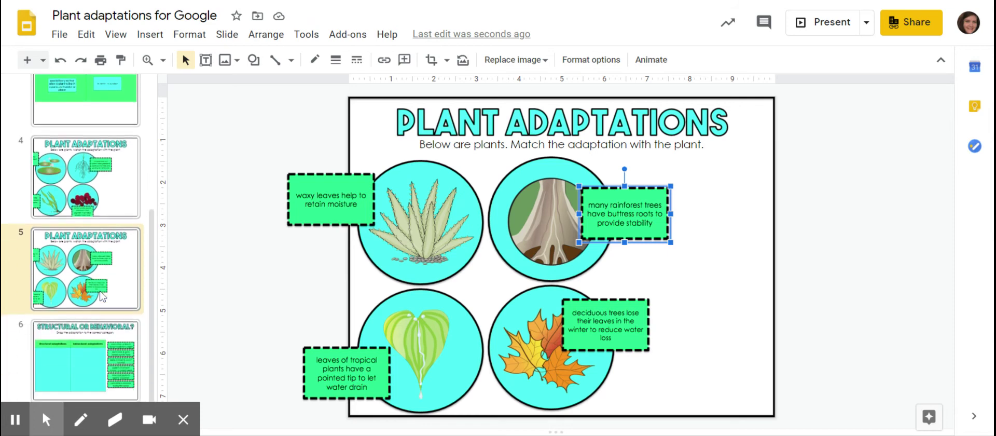
# Go to slide 6, the 'Structural or Behavioral?' sorting slide.
pyautogui.click(86, 340)
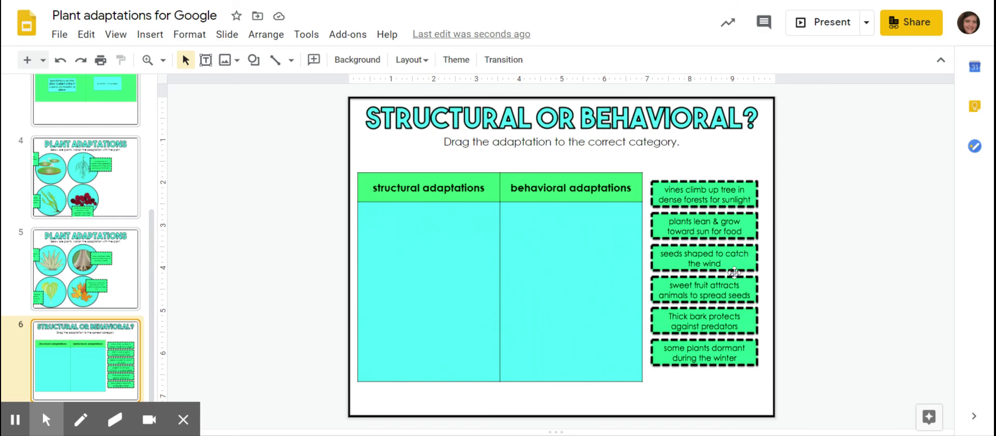
# Drop the seeds-shaped, sweet-fruit and thick-bark cards into the structural adaptations column.
pyautogui.moveTo(726, 265); pyautogui.dragTo(456, 222)
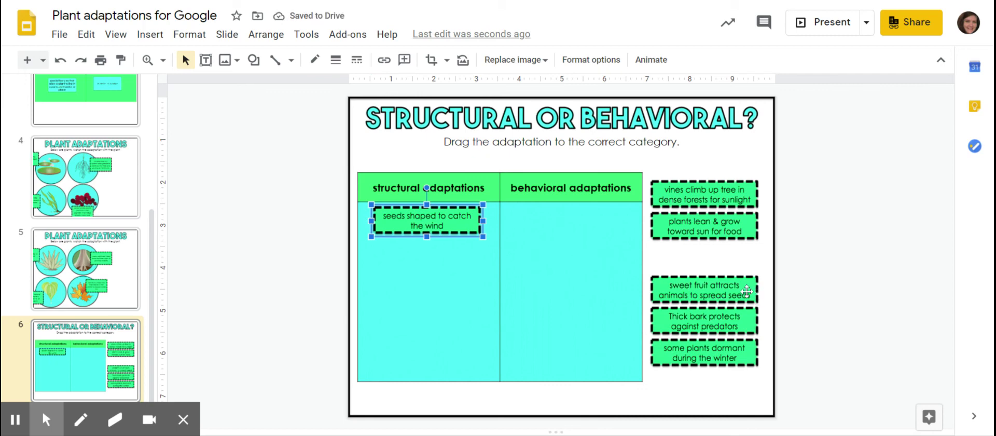
pyautogui.moveTo(748, 285); pyautogui.dragTo(465, 248)
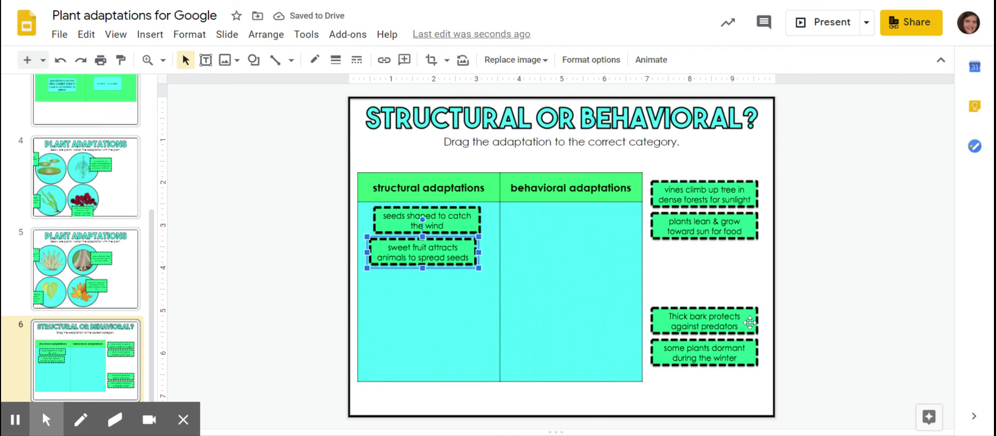
pyautogui.click(714, 321)
pyautogui.moveTo(714, 322); pyautogui.dragTo(436, 290)
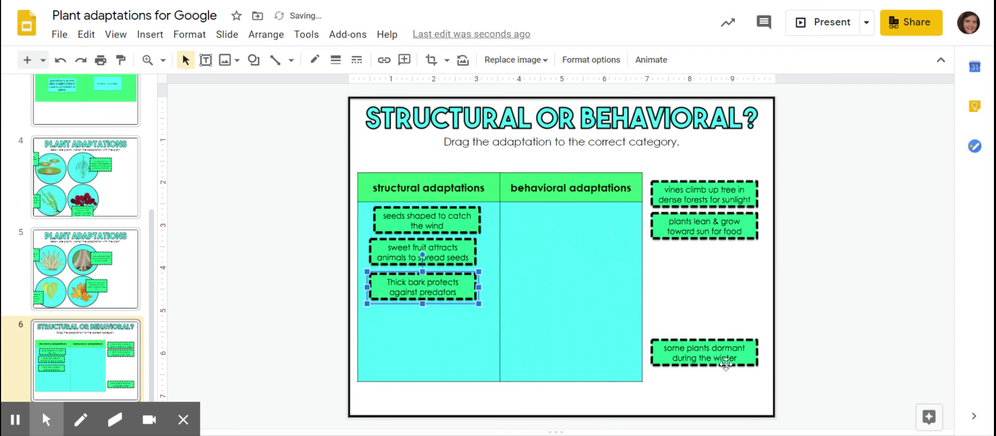
# Drop the dormant-plants, climbing-vines and plants-lean cards into the behavioral adaptations column.
pyautogui.moveTo(737, 351); pyautogui.dragTo(599, 220)
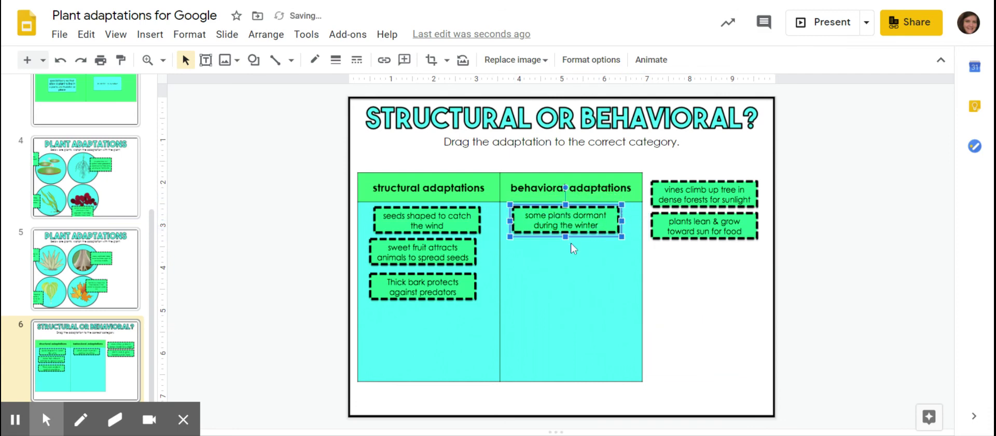
pyautogui.click(702, 274)
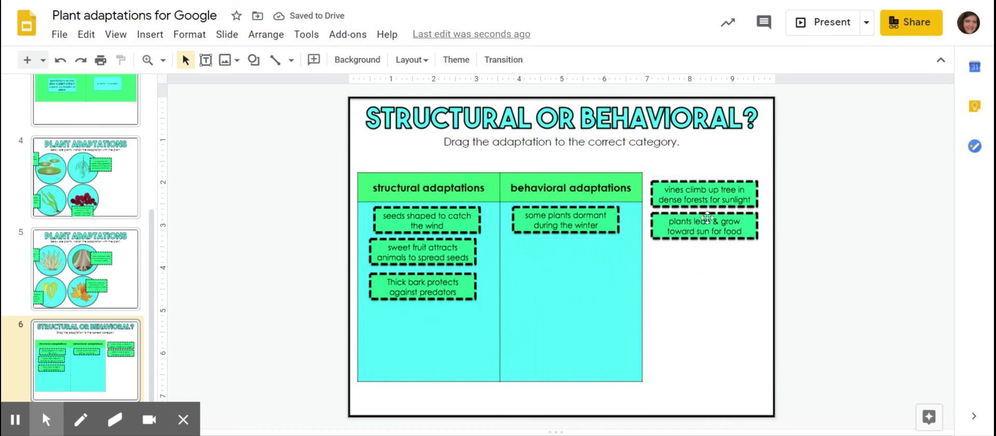
pyautogui.moveTo(732, 191); pyautogui.dragTo(597, 254)
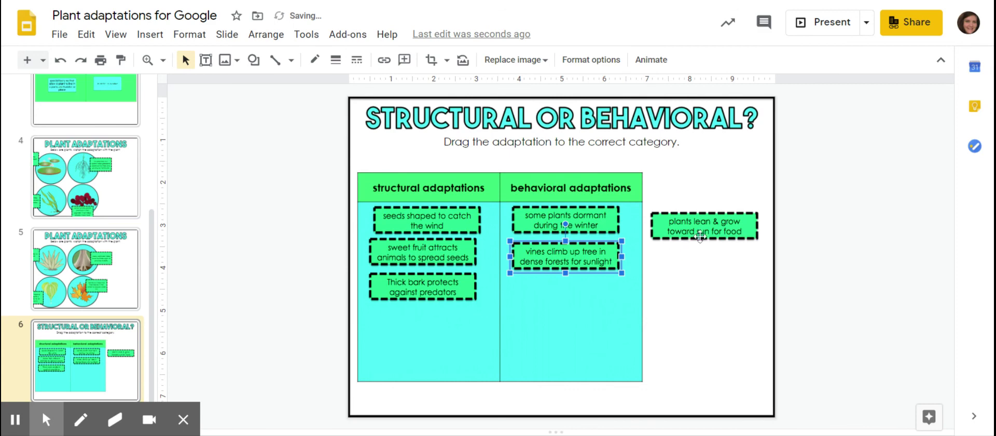
pyautogui.click(754, 223)
pyautogui.moveTo(754, 223); pyautogui.dragTo(612, 279)
pyautogui.click(115, 358)
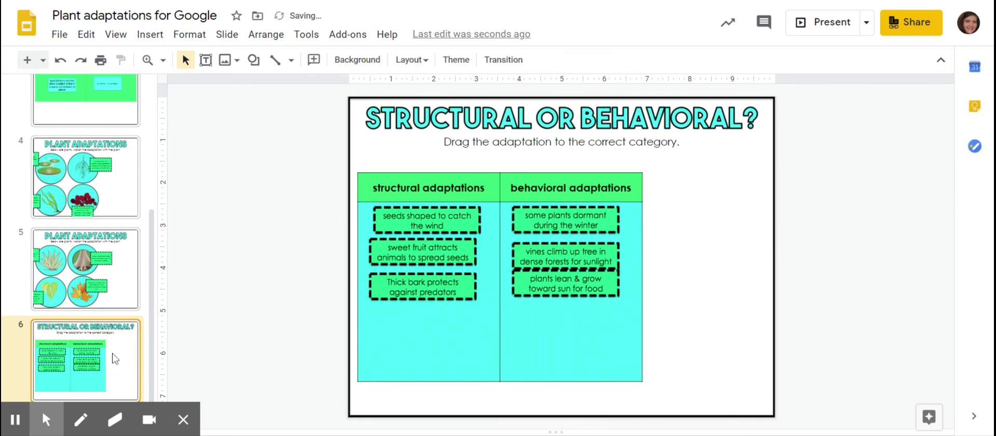
pyautogui.scroll(3, 109, 296)
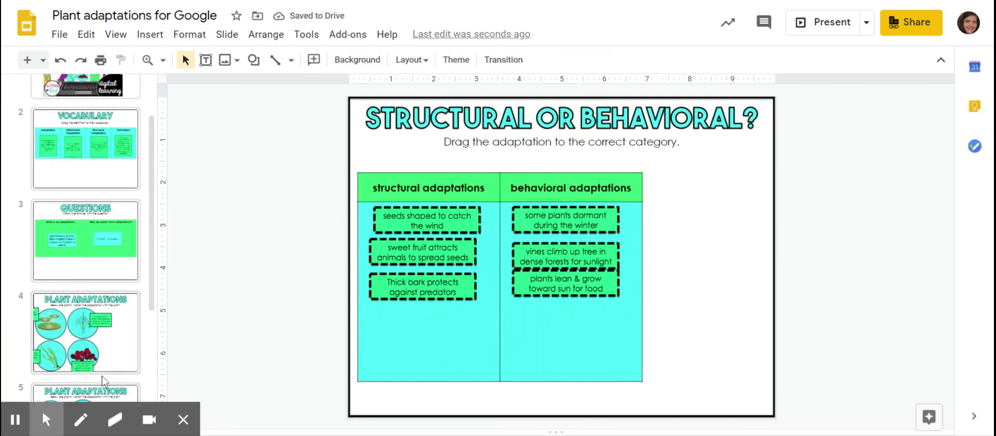